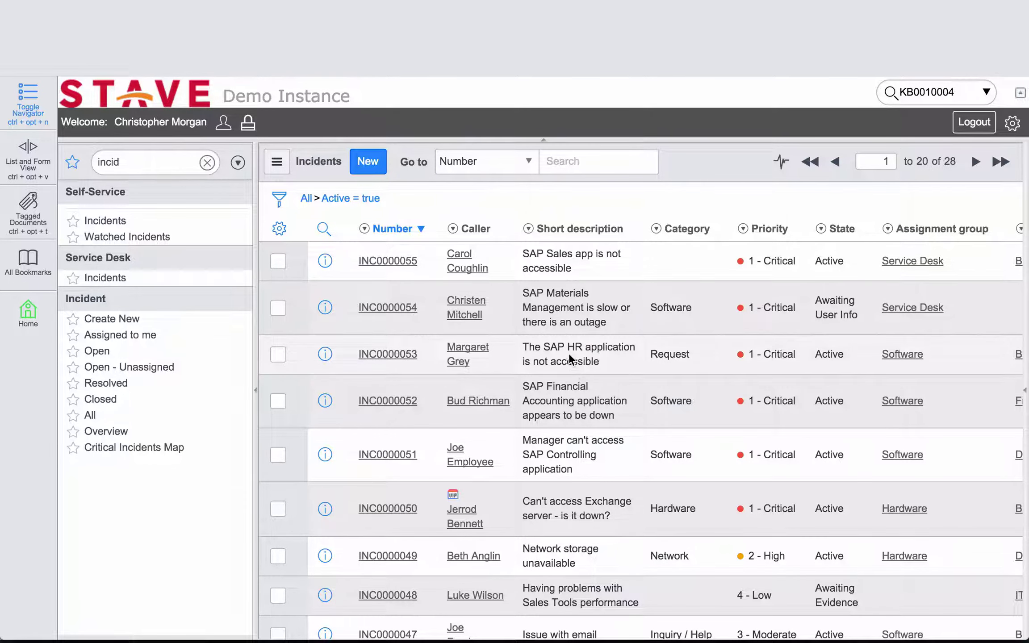
Create a new incident and enter 'SSN:' with a sample Social Security number as its short description
left_click(373, 165)
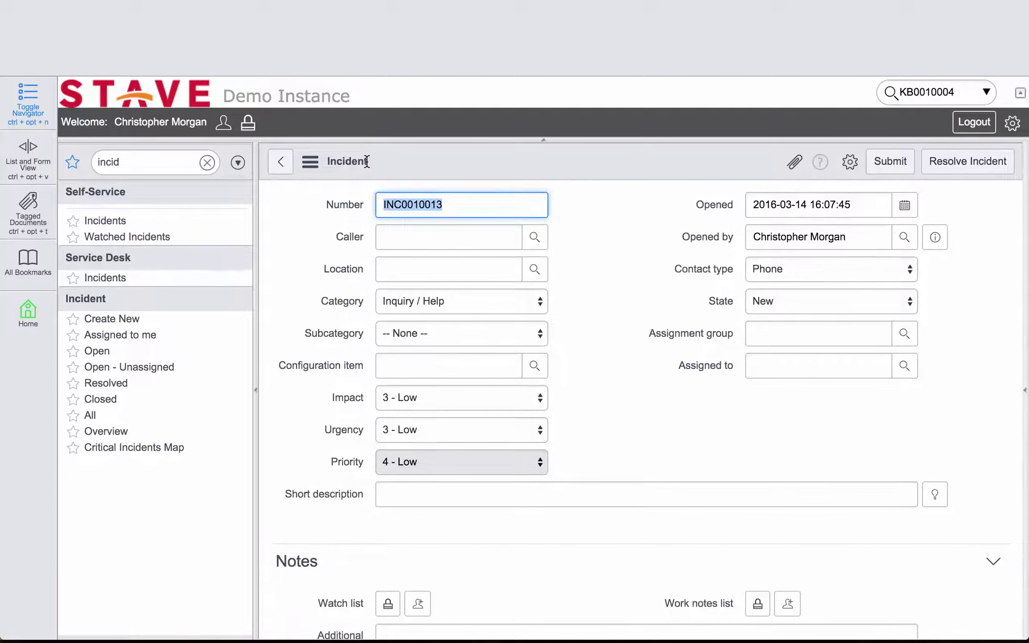
left_click(546, 496)
type("S")
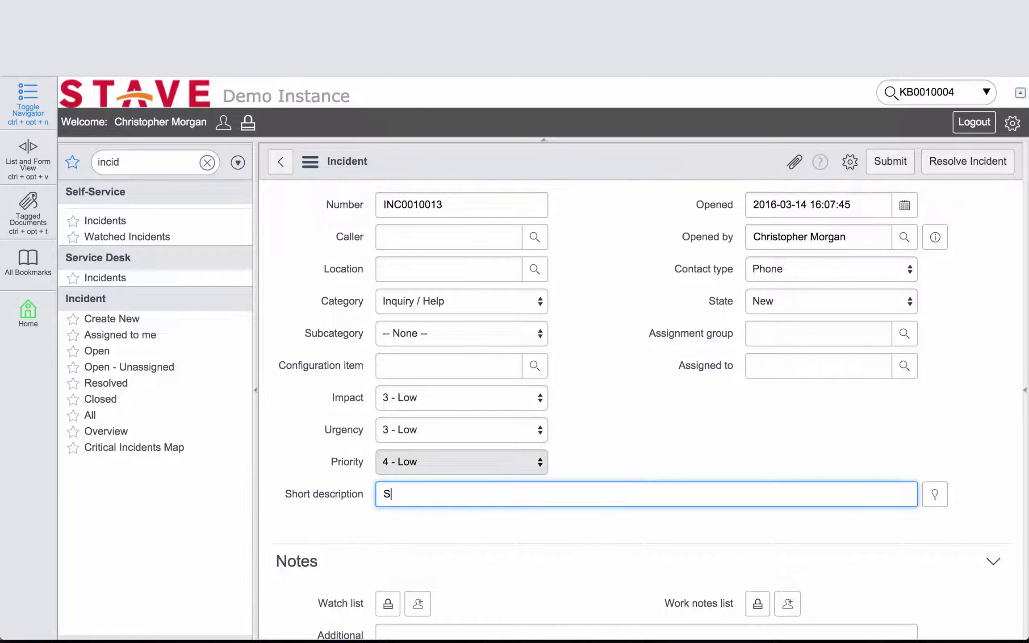
type("SN: ")
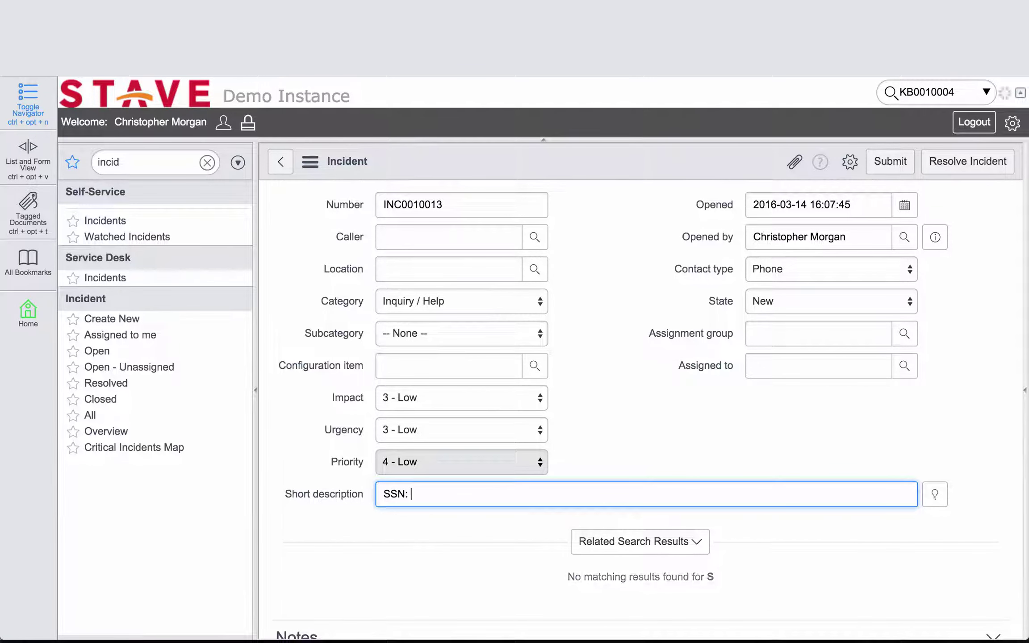
type("456-76")
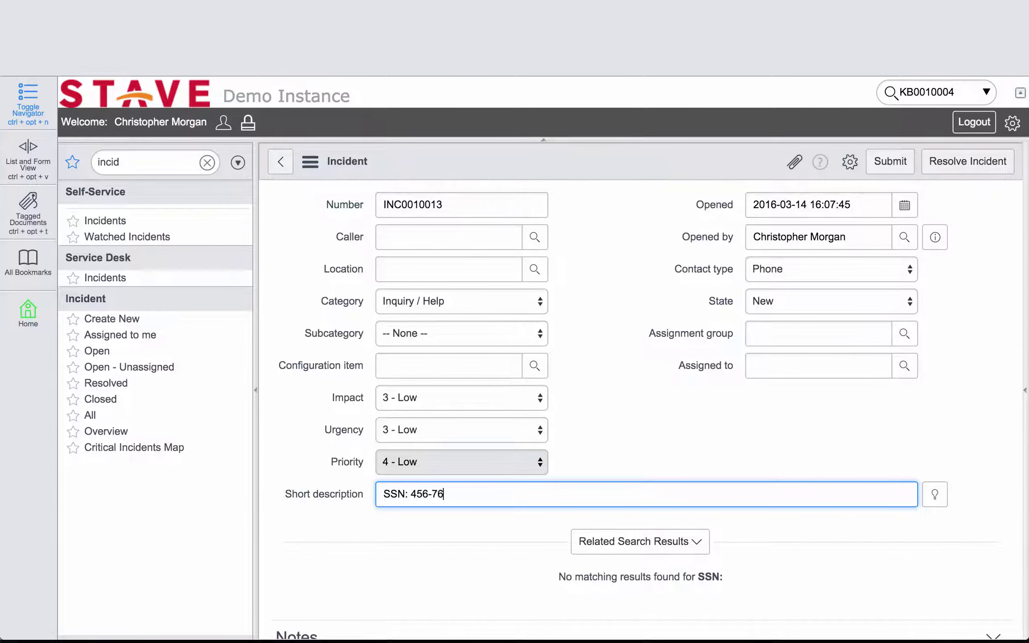
type("-3")
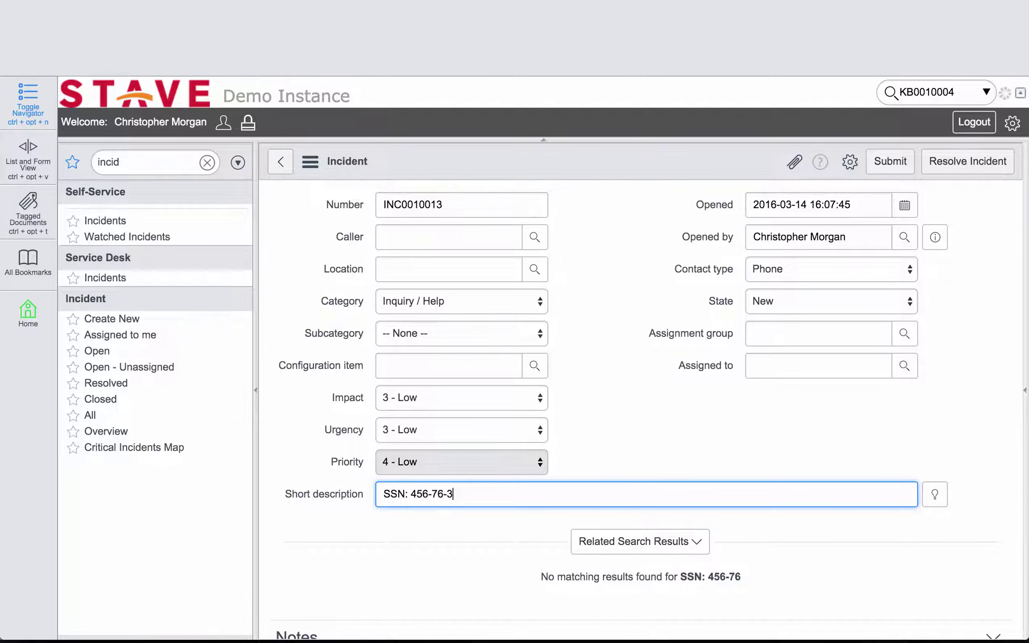
type("456")
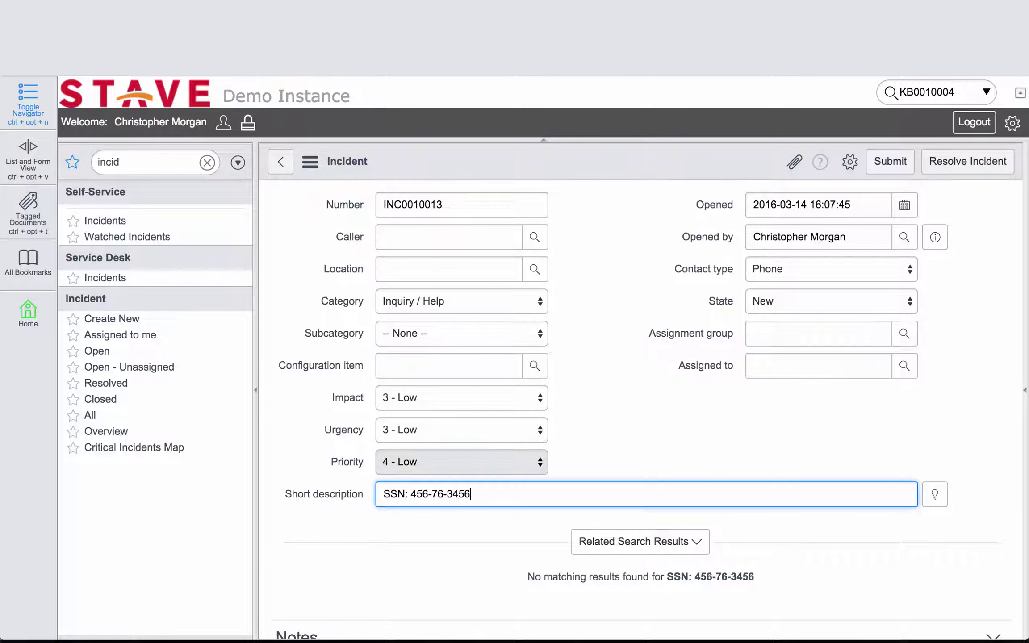
Submit the incident and check its listed description reads 'SSN: *** SSN Masked ***'
left_click(891, 171)
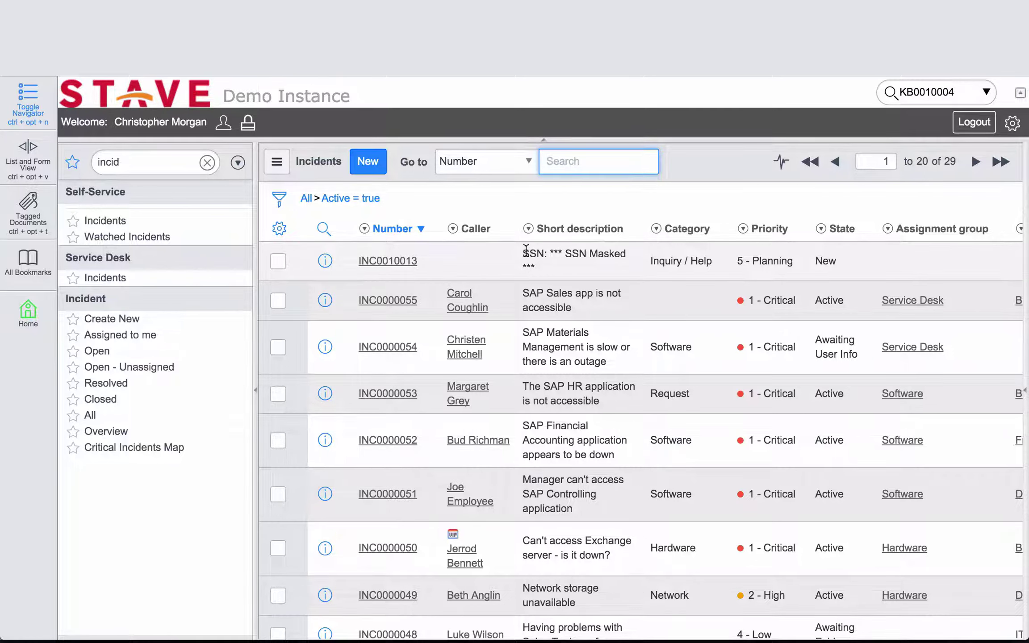
left_click_drag(523, 253, 557, 269)
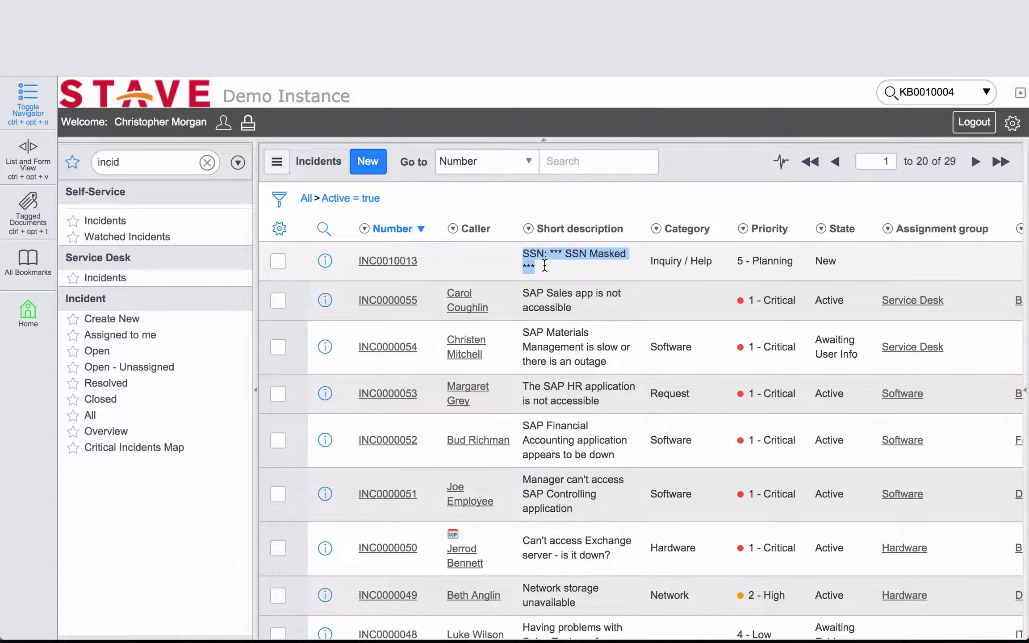
left_click(575, 254)
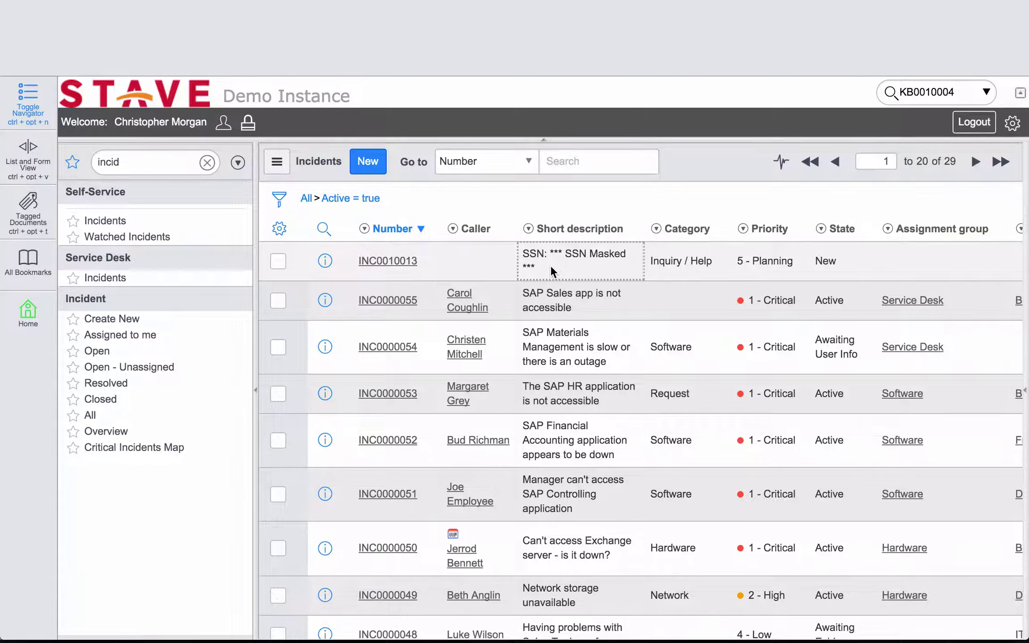
Filter the navigator for 'stave dat' and open the Data Mask Definition list
double_click(144, 164)
type("st")
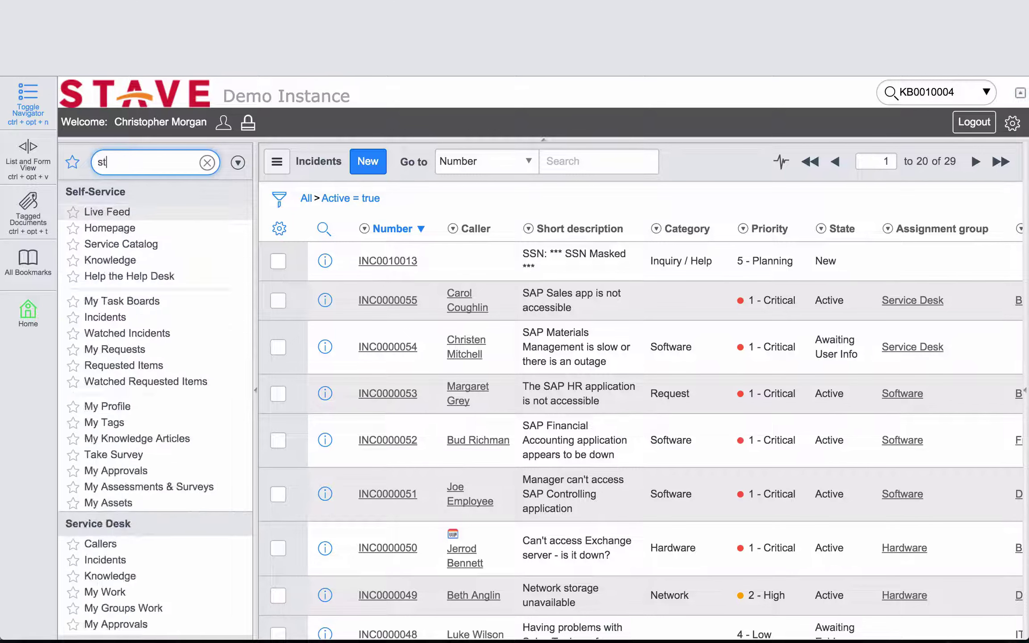
type("ave da")
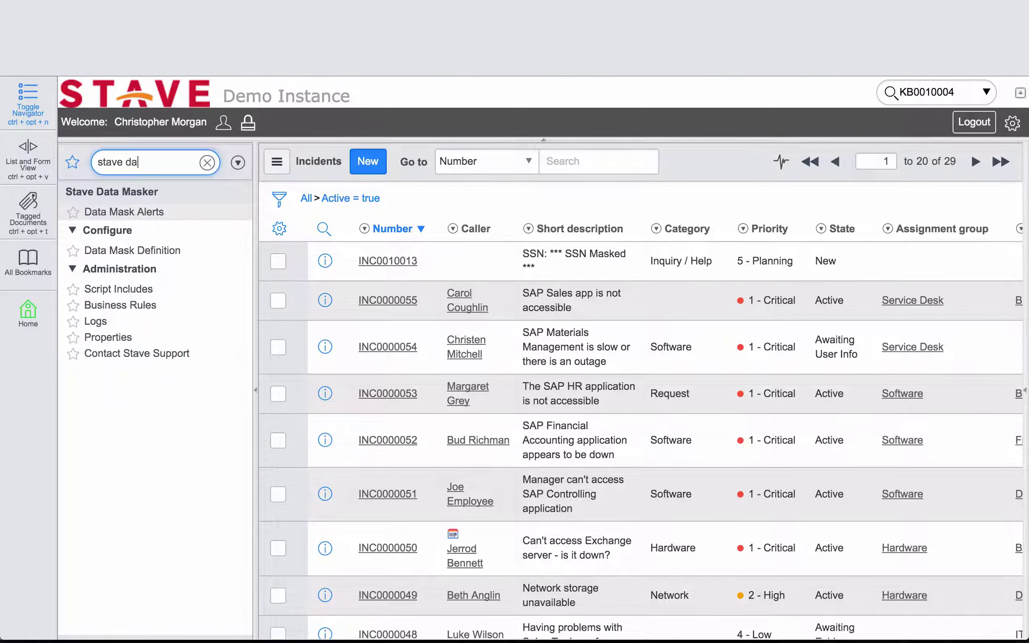
type("t")
left_click(149, 255)
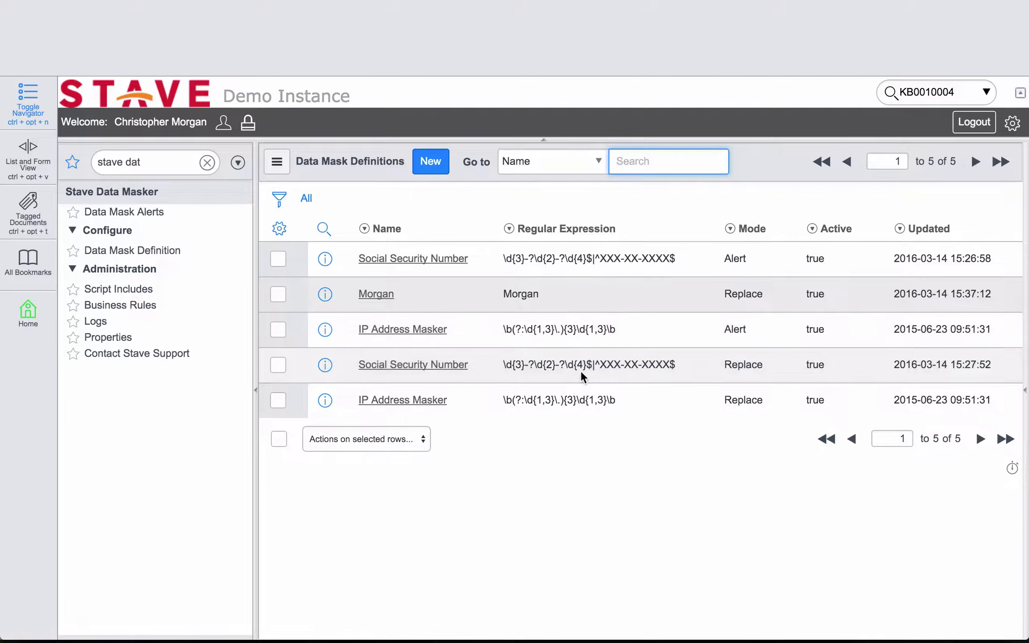
Open the Replace-mode Social Security Number definition and inspect its regex and '*** SSN Masked ***' replace text
left_click(422, 366)
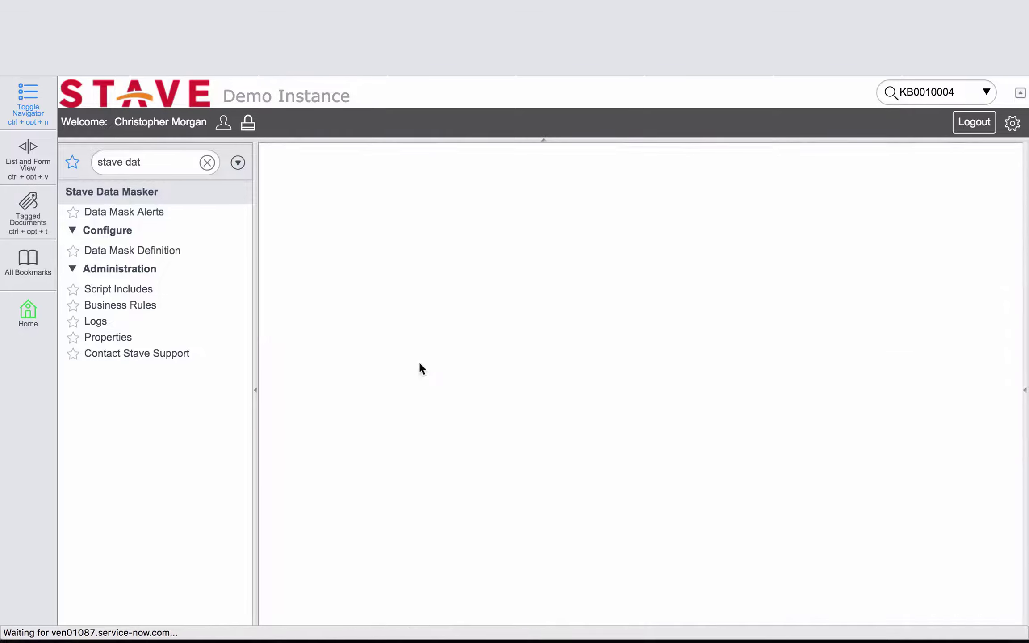
scroll(646, 438, "down", 2)
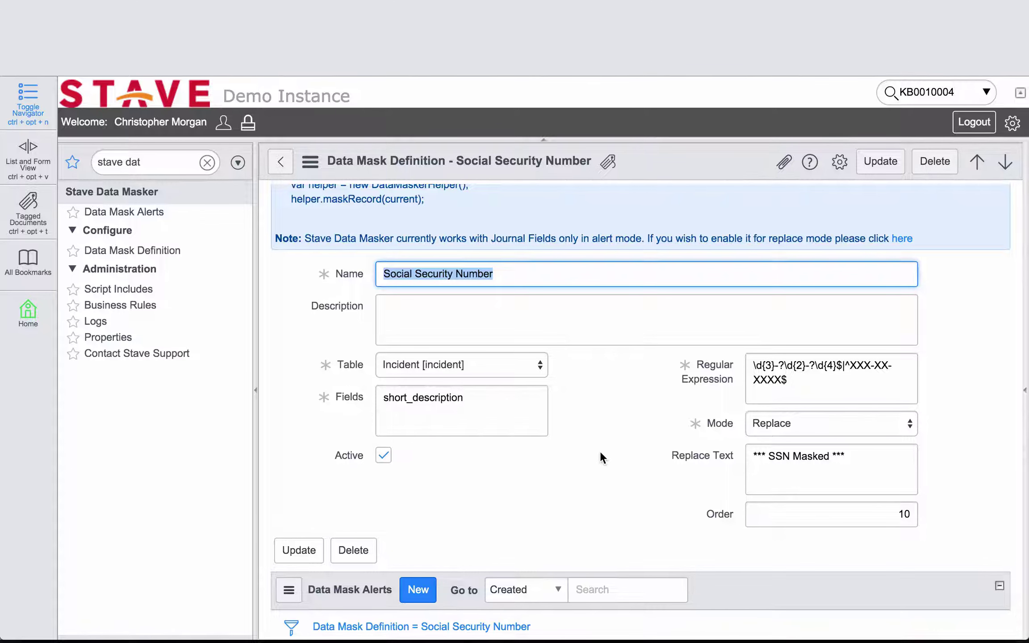
scroll(600, 451, "down", 2)
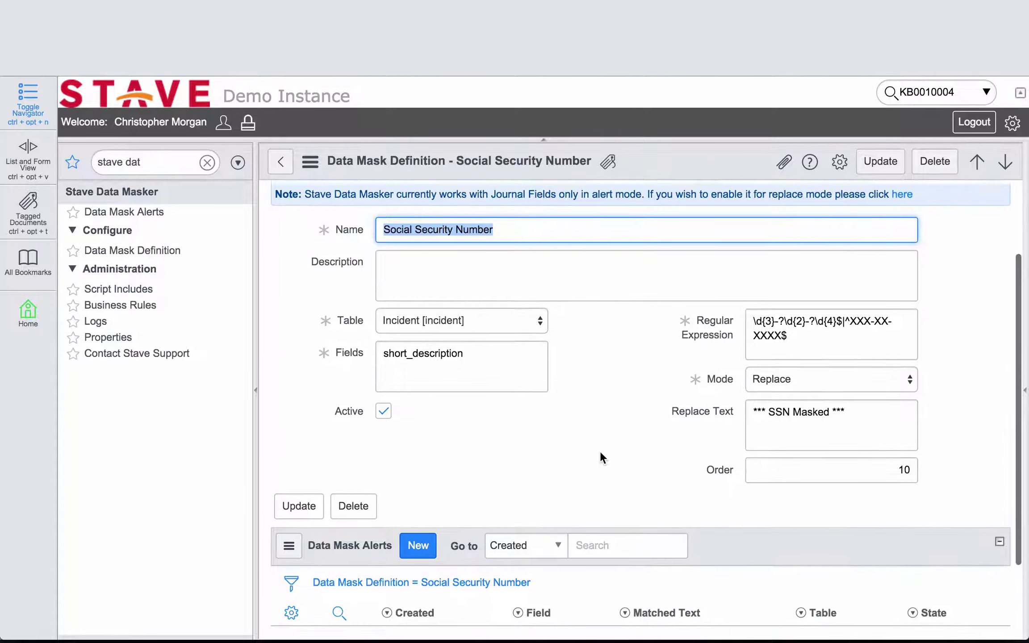
left_click_drag(790, 327, 730, 305)
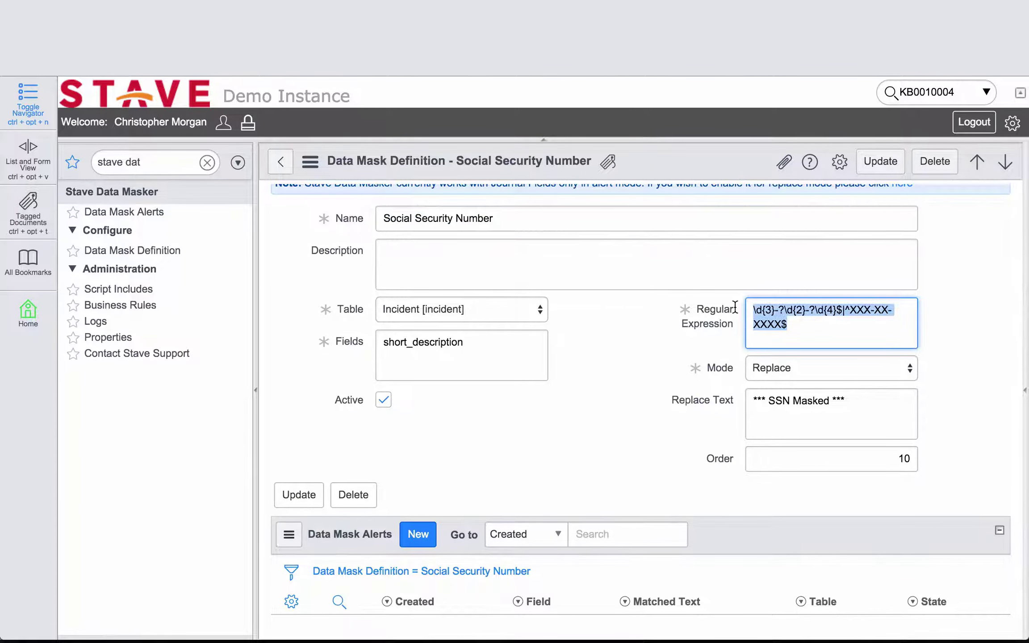
left_click(804, 336)
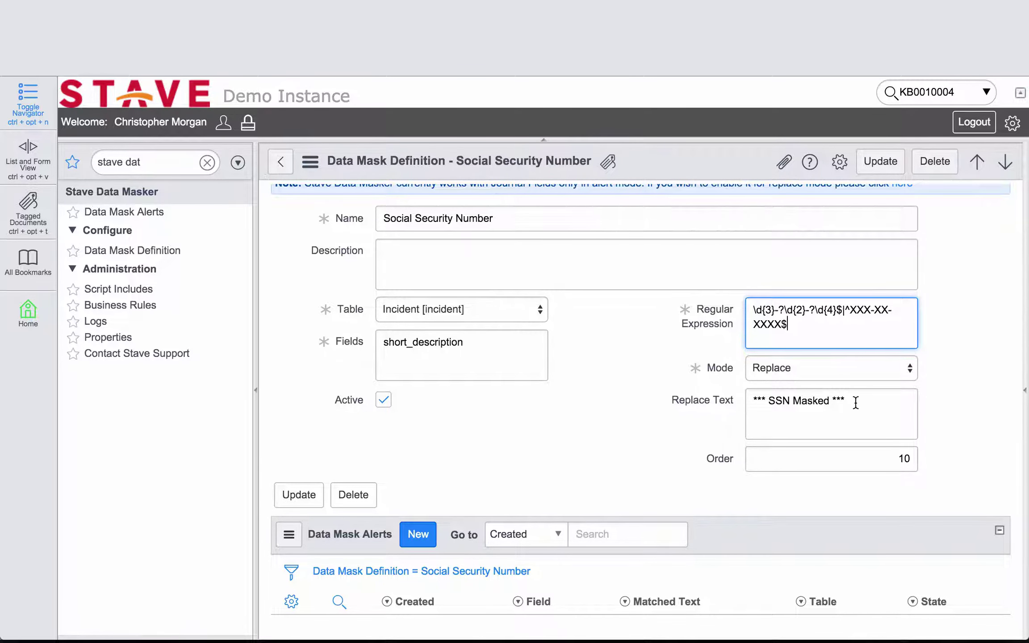
left_click_drag(854, 402, 718, 399)
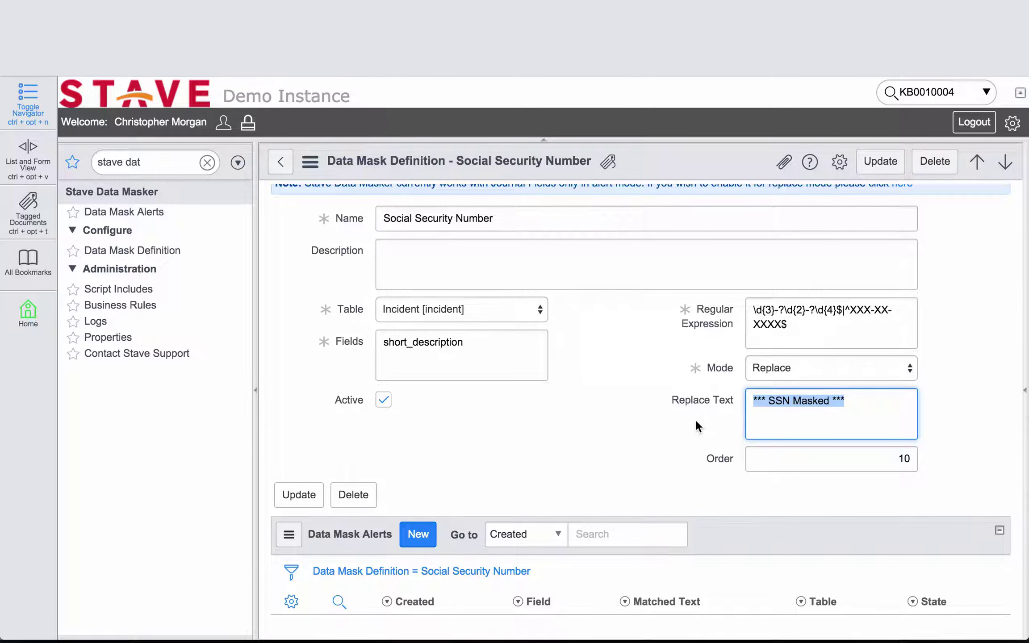
Review the Alert-mode Social Security Number definition, then open the Data Mask Alerts list
left_click(281, 161)
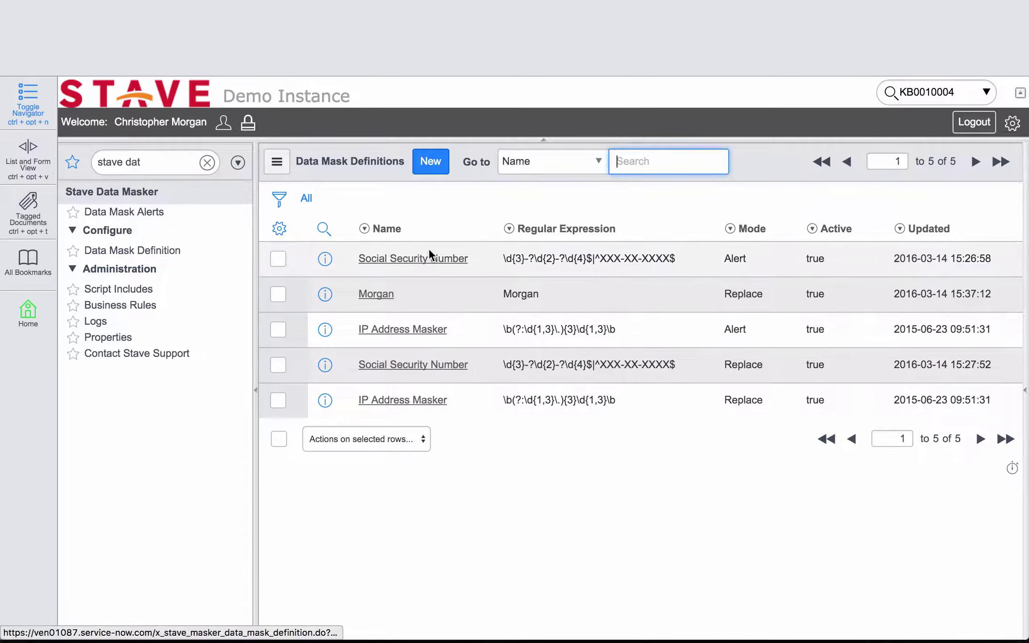
left_click(429, 263)
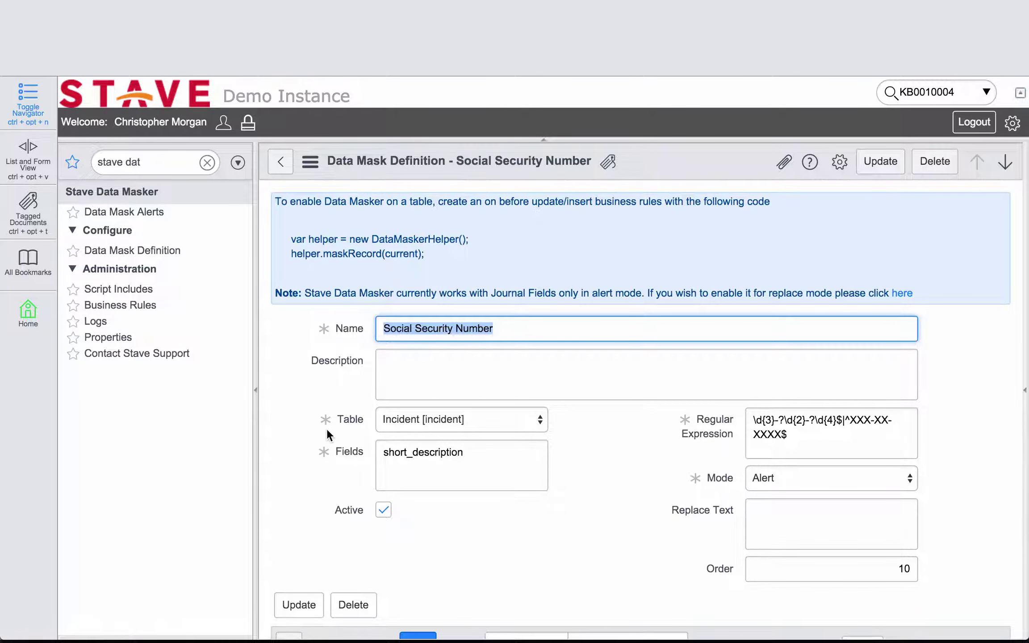
left_click(151, 214)
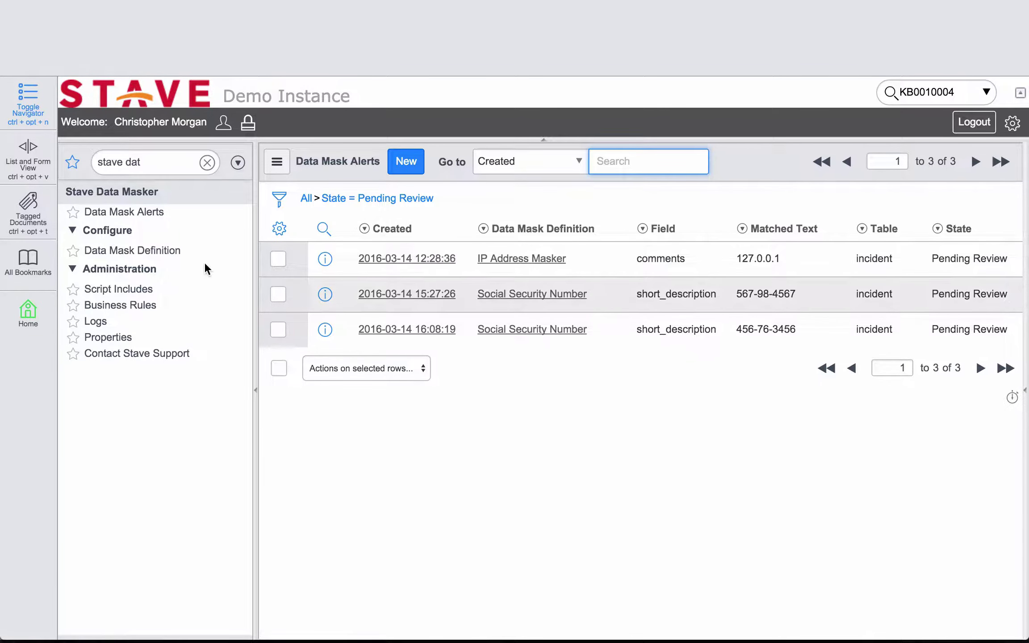
Change the Alert-mode Social Security Number definition's table to Problem and save it via Insert and Stay
left_click(138, 251)
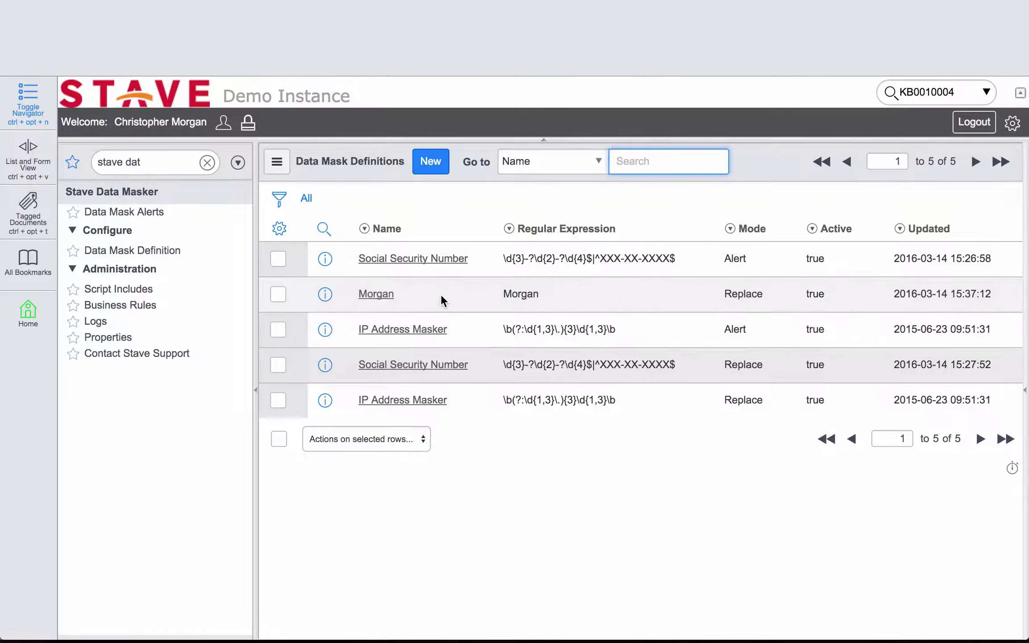
left_click(421, 261)
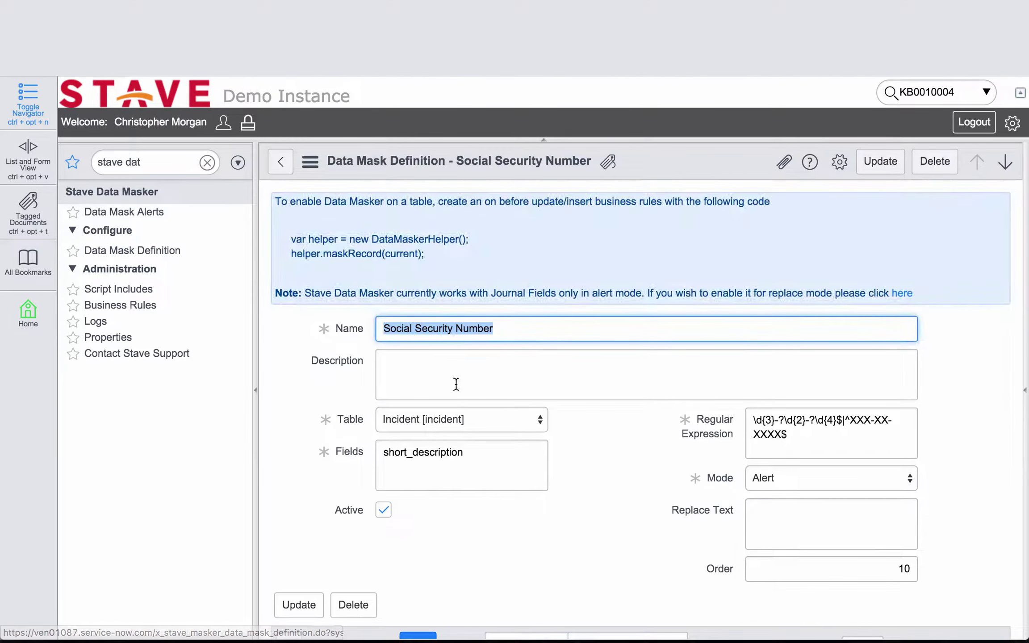
left_click(482, 419)
scroll(482, 418, "down", 10)
left_click(556, 407)
right_click(692, 162)
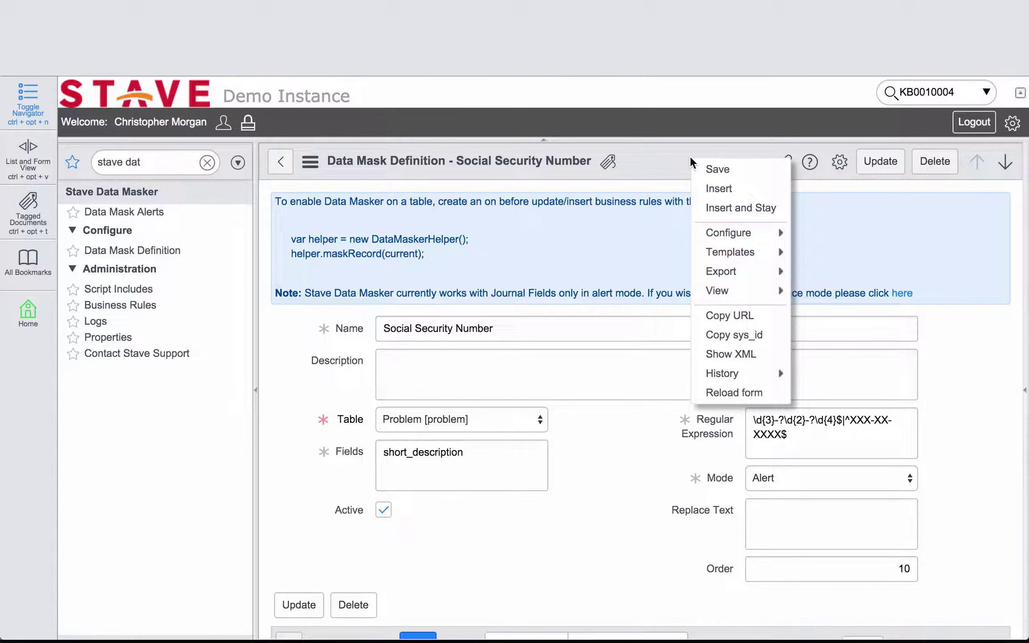
left_click(714, 208)
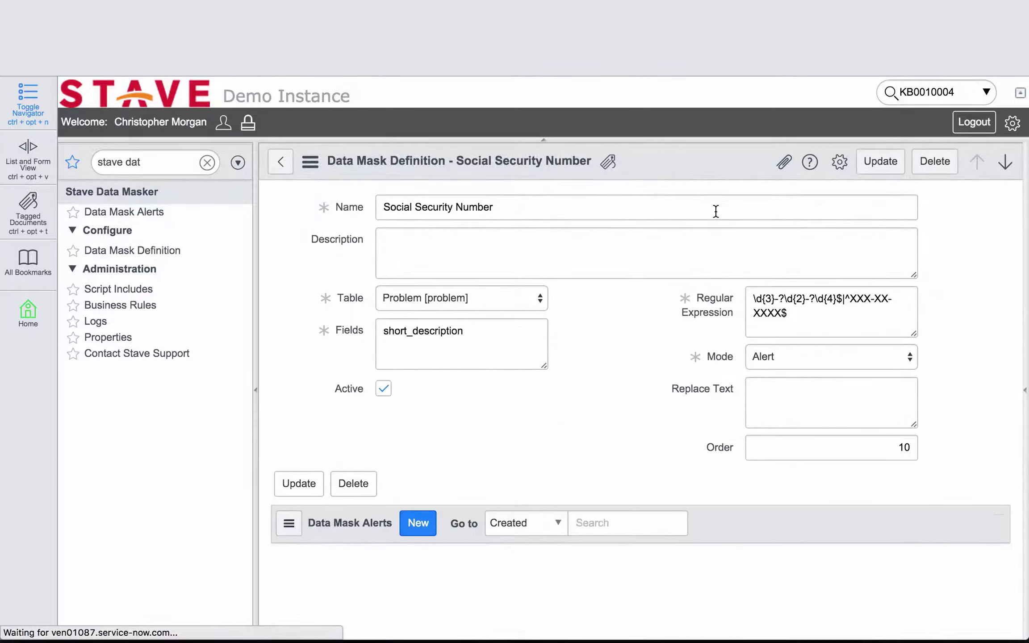
left_click(162, 166)
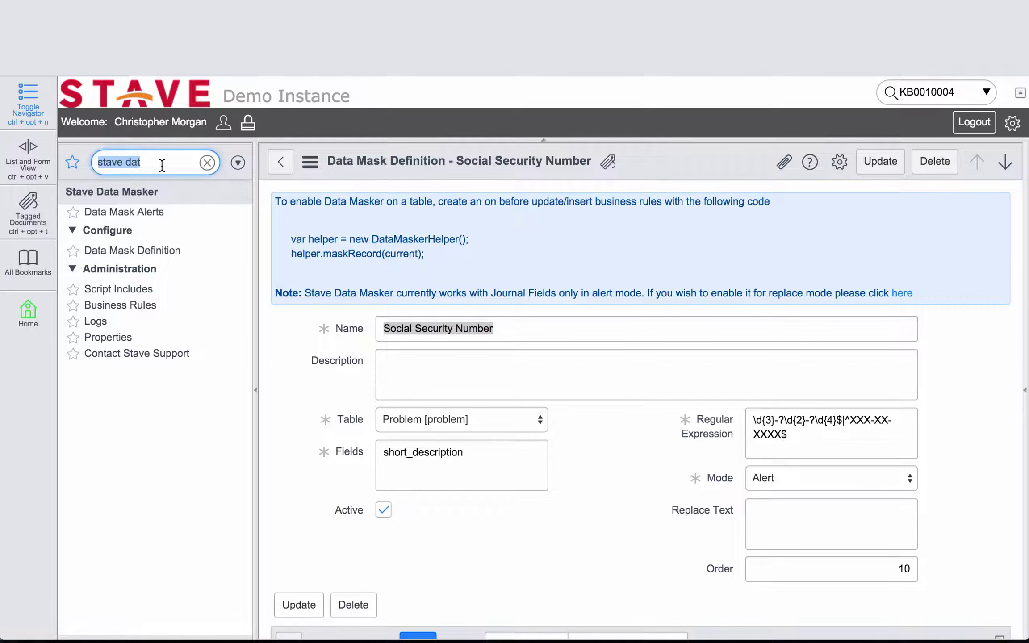
Create a new problem and start typing 'Social NUmber:' with SSN digits in its short description
type("problem")
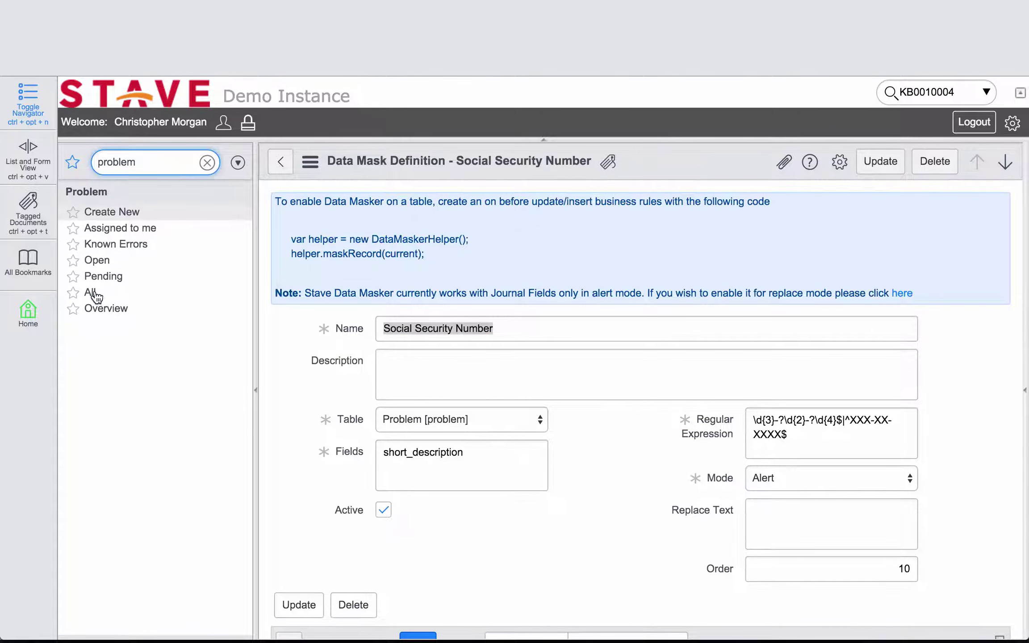
left_click(122, 212)
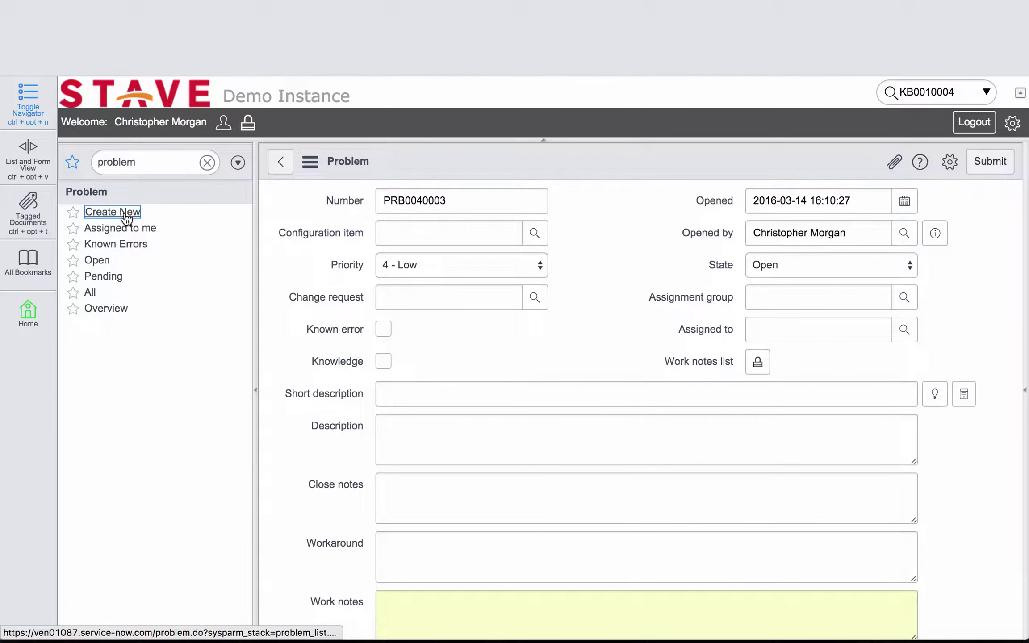
left_click(425, 396)
type("Social")
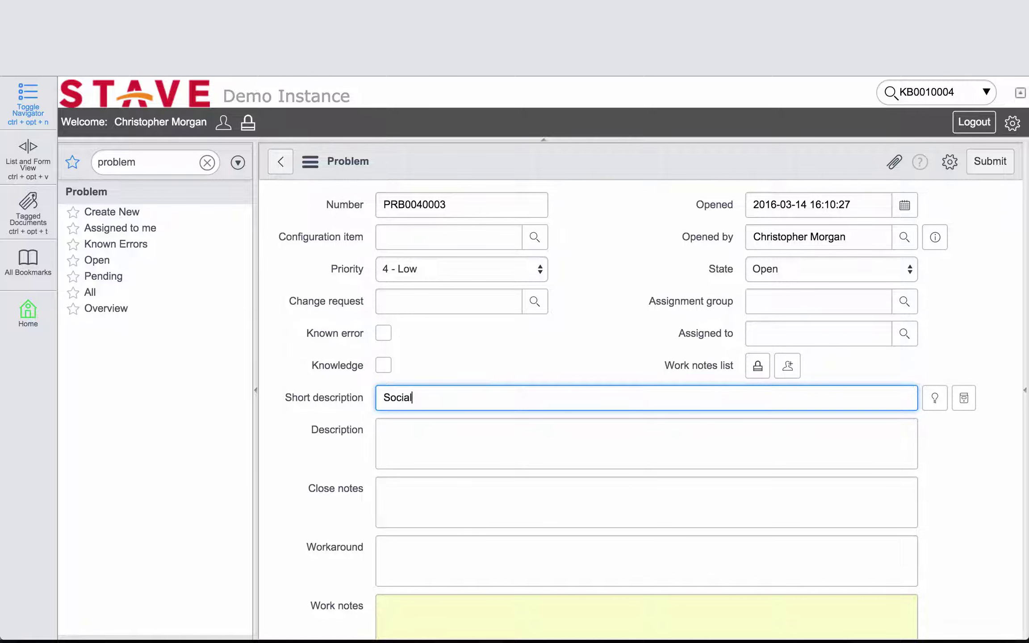
type(" NUmber:")
type("5647")
key("BackSpace")
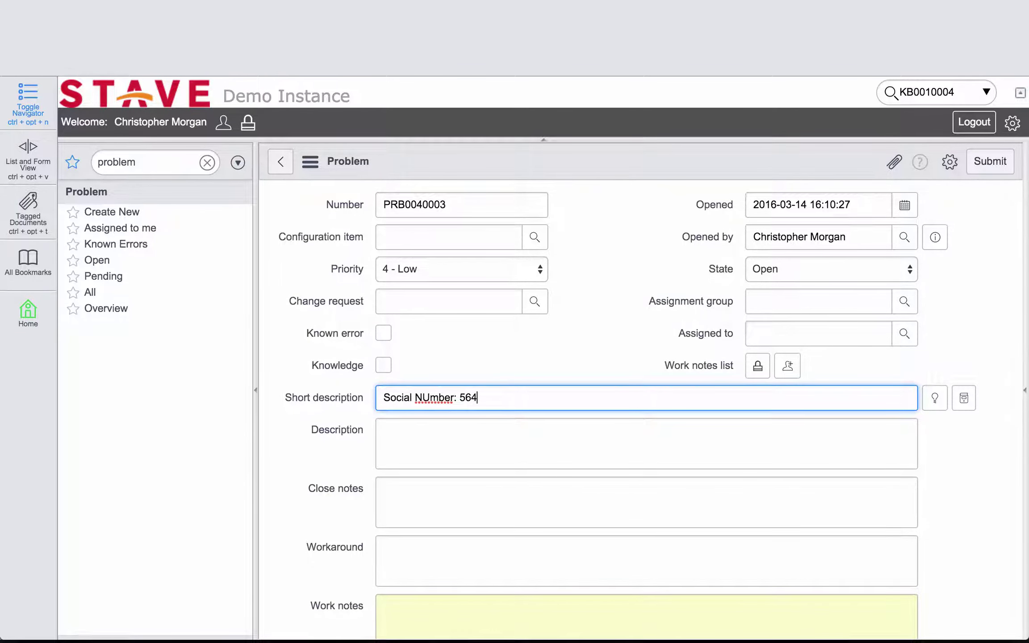